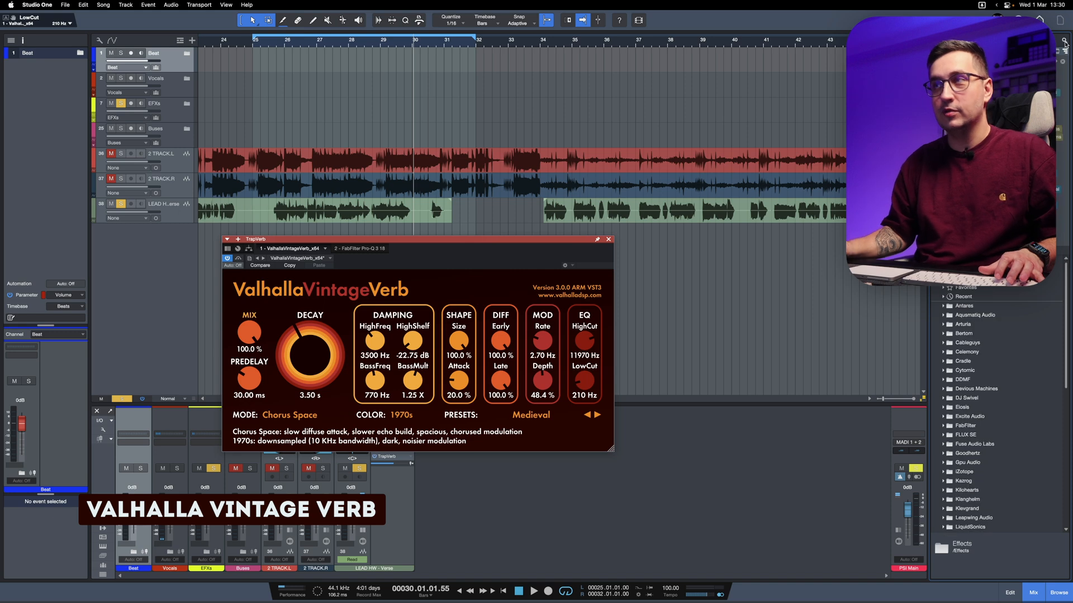
- Insert ShaperBox 3 after FabFilter Pro-Q 3 on the TrapVerb channel and add its Volume shaper
type("shape")
left_click_drag(288, 270, 288, 262)
key("F5")
left_click_drag(574, 240, 578, 129)
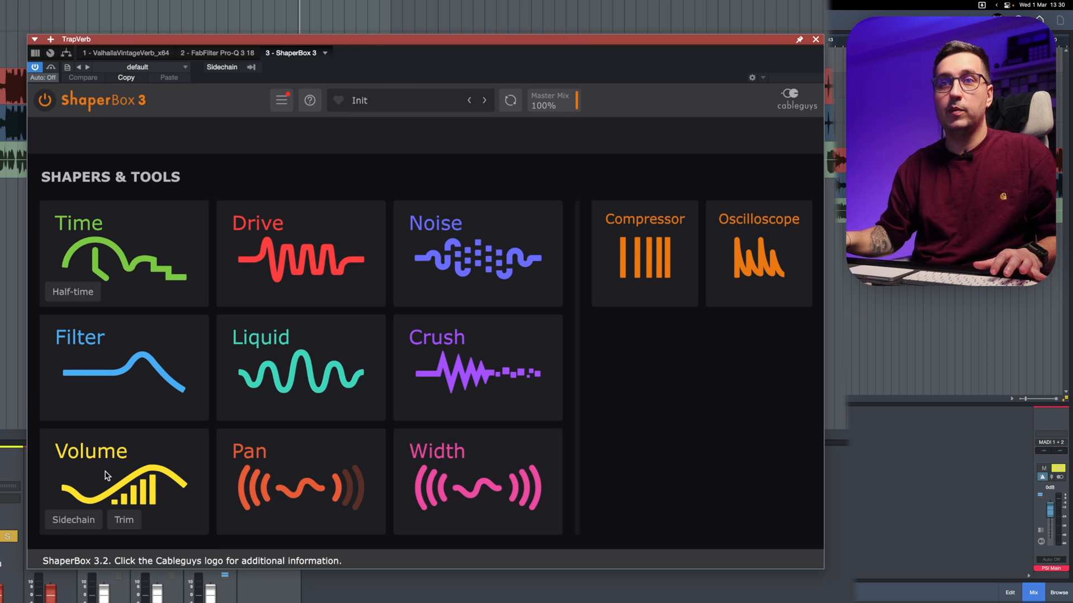
left_click(106, 476)
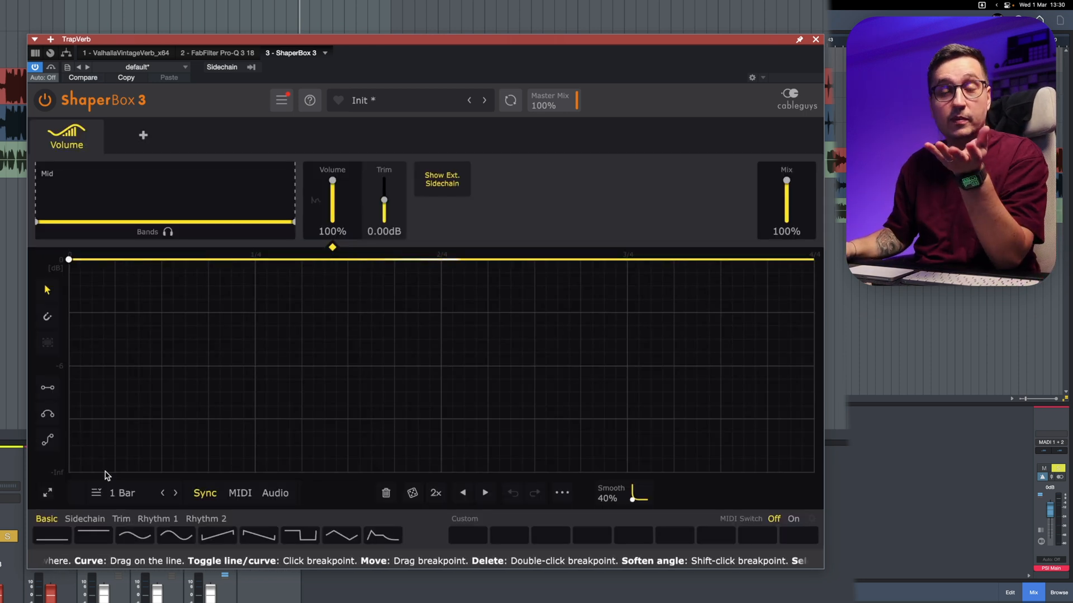
- Try the Rhythm 12 and Rhythm 11 volume patterns from the Rhythm 2 set during playback
left_click(212, 518)
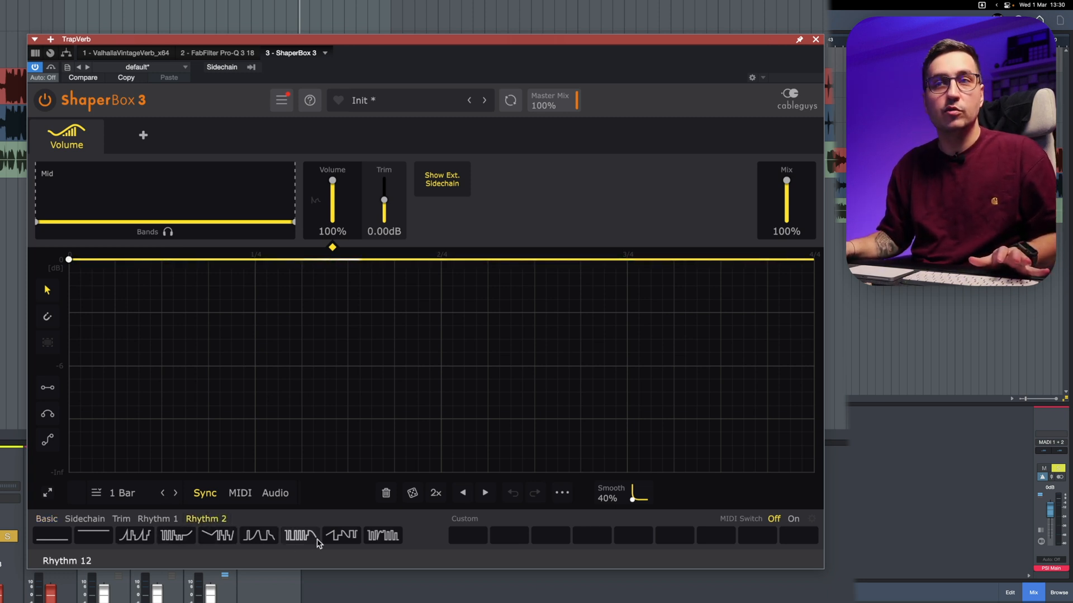
left_click(291, 541)
key("space")
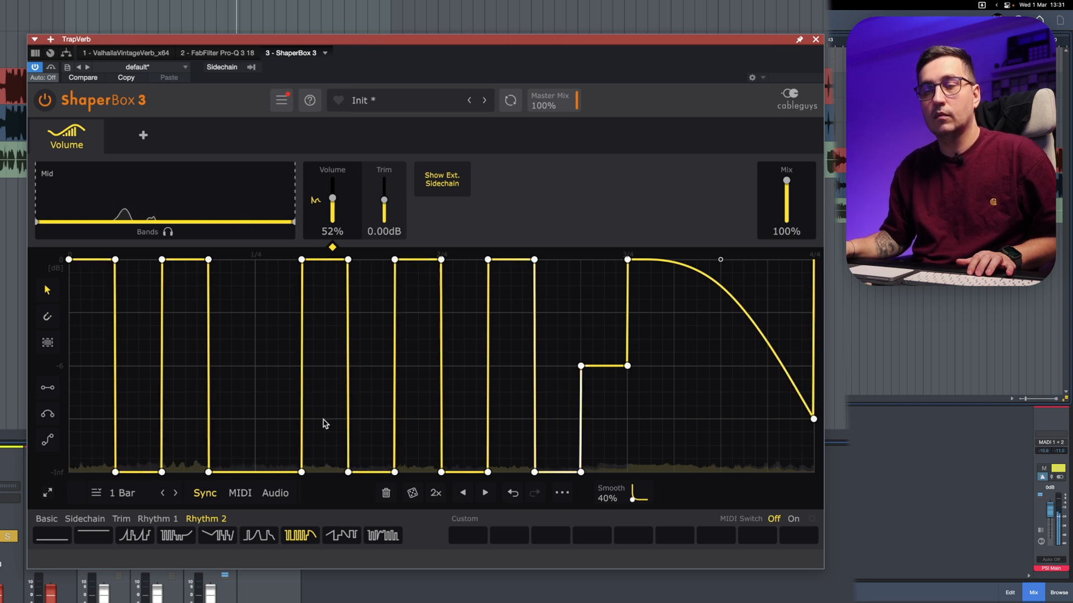
left_click(259, 535)
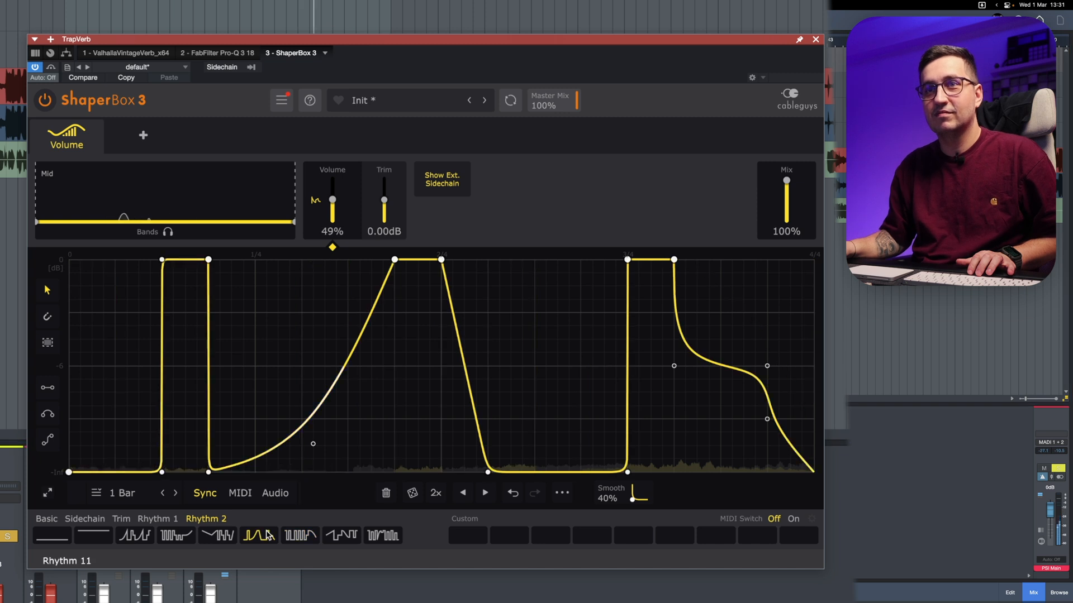
- Apply the Rhythm 4 pattern from the Rhythm 1 set to the Volume shaper with a length of 1/2
left_click(161, 494)
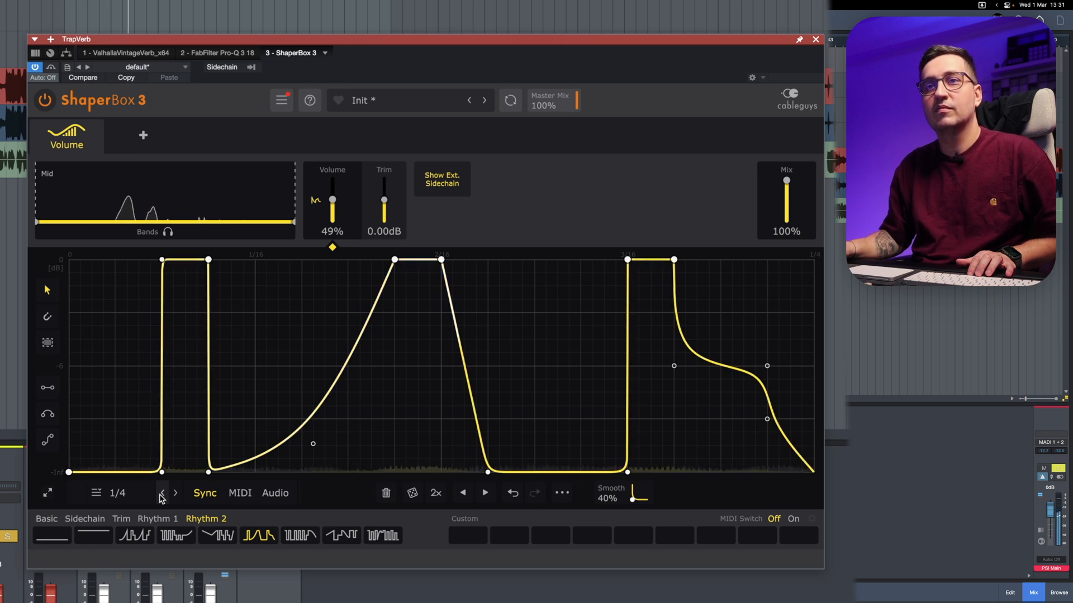
left_click(165, 523)
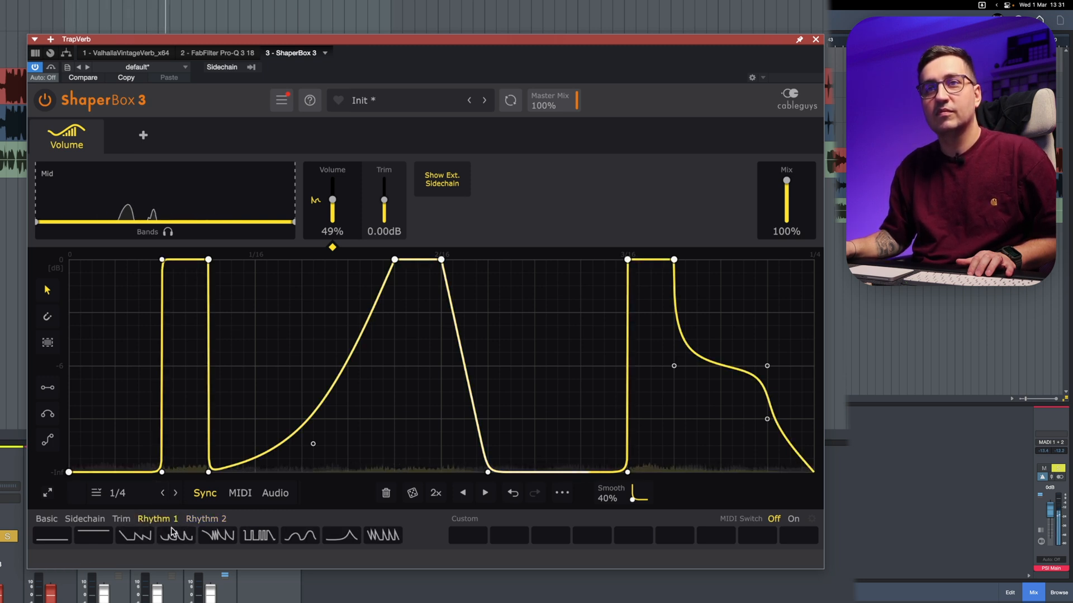
left_click(246, 538)
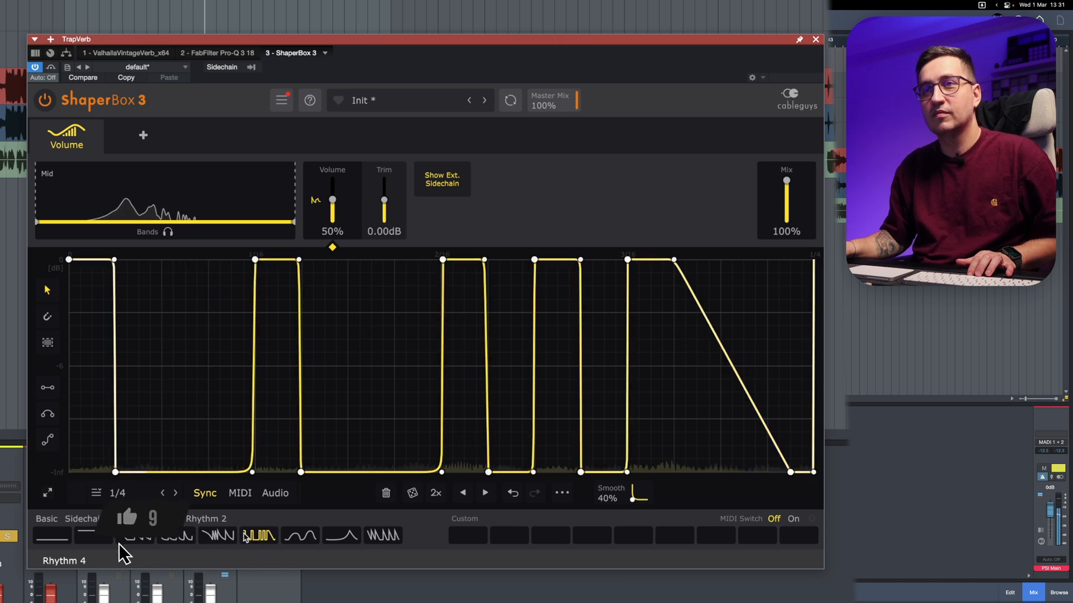
left_click(176, 493)
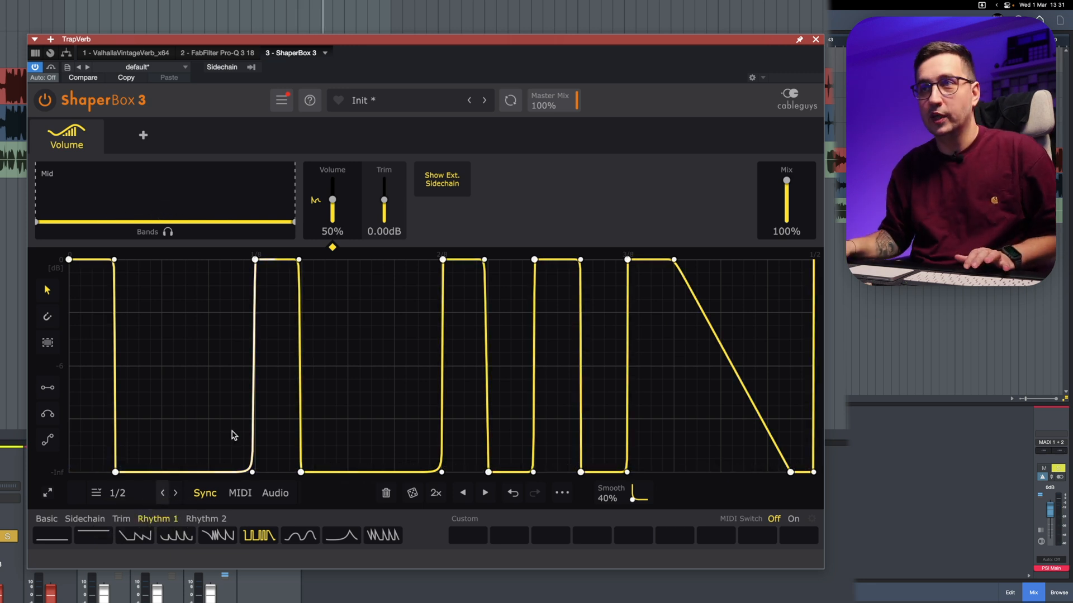
- Lower the Volume shaper's mix to 10%, trying 50% and 25% on the way
left_click_drag(786, 180, 786, 199)
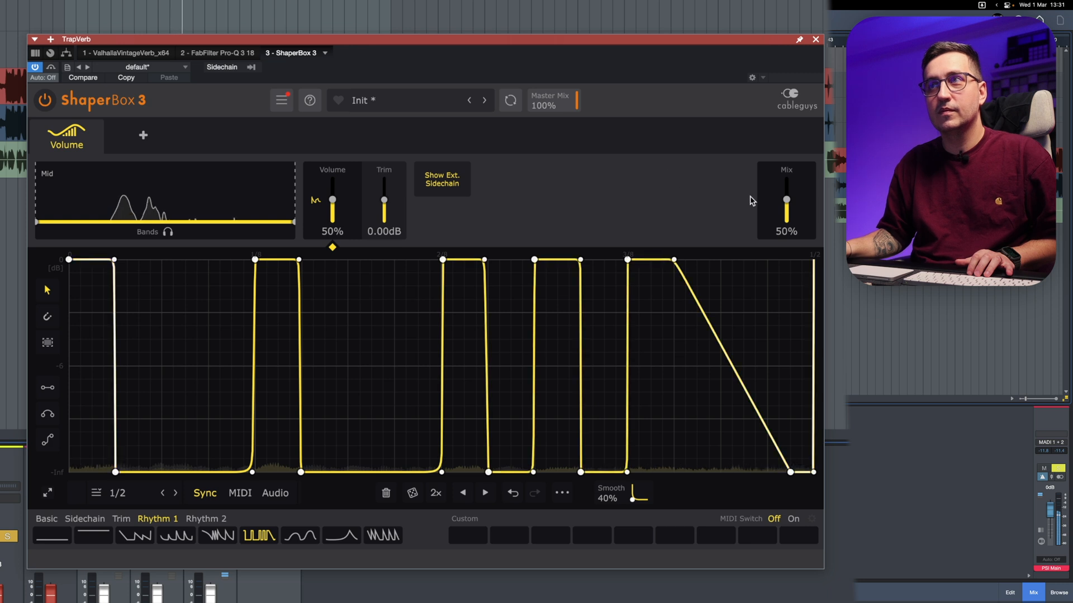
left_click_drag(786, 199, 786, 209)
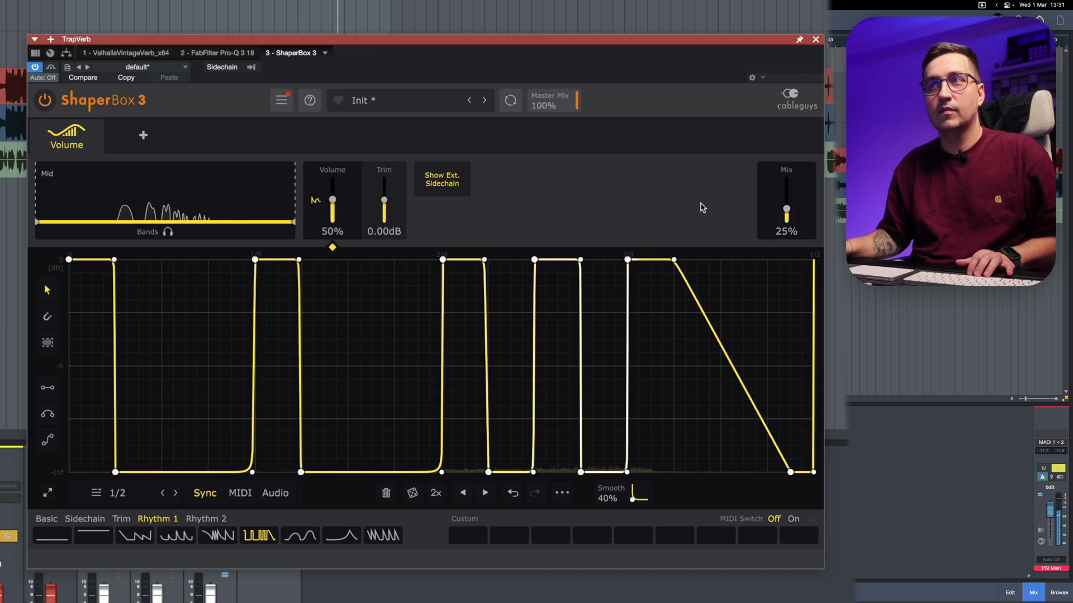
left_click_drag(786, 214, 786, 214)
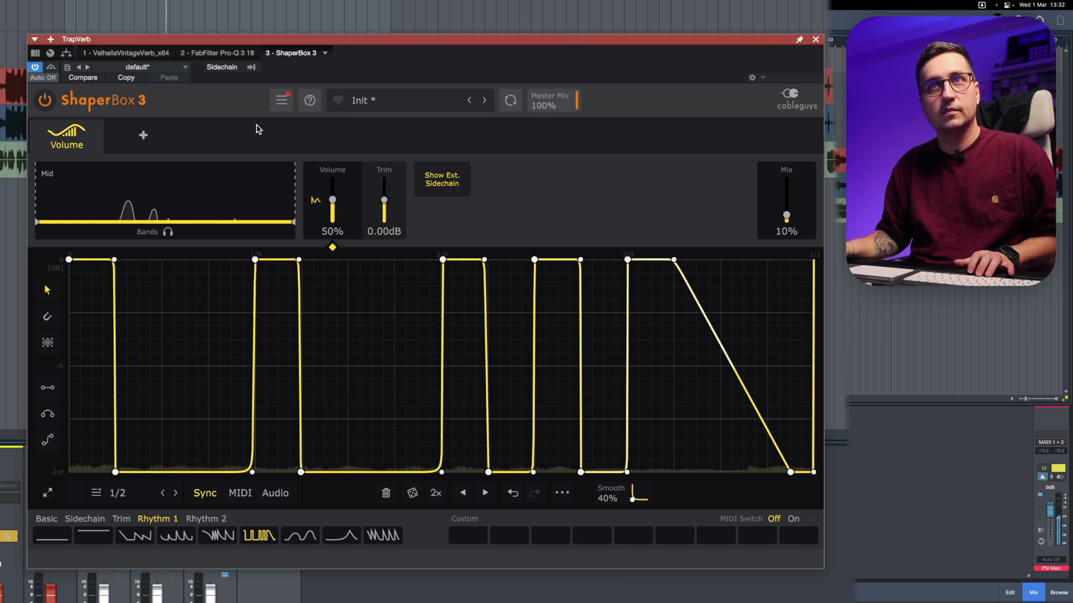
- Split the Volume shaper into Low and Mid bands with the crossover at 701 Hz
left_click_drag(36, 222, 150, 221)
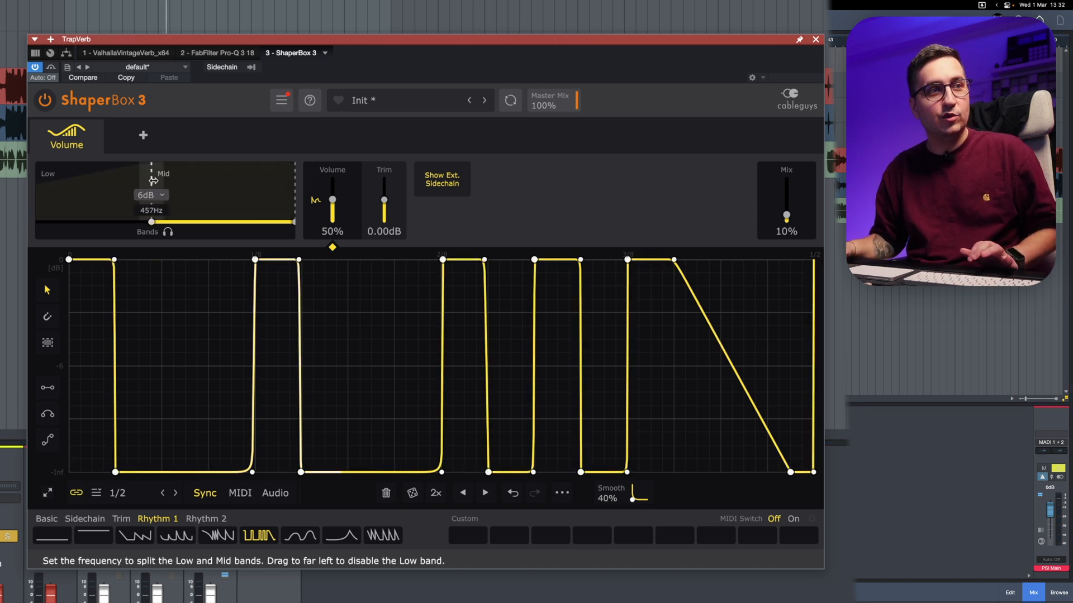
left_click_drag(153, 180, 162, 179)
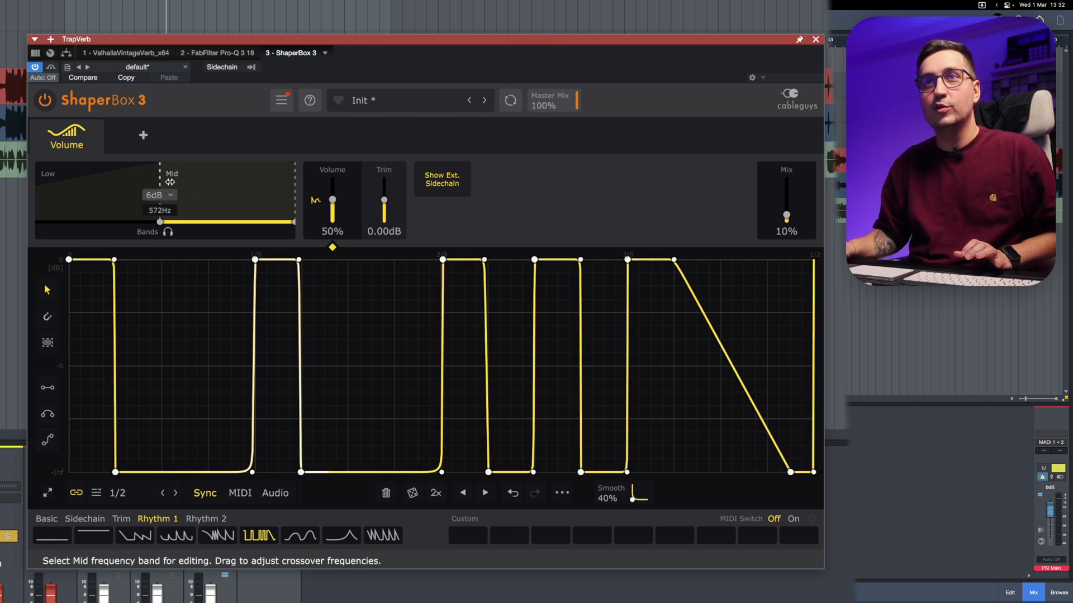
left_click_drag(160, 178, 167, 179)
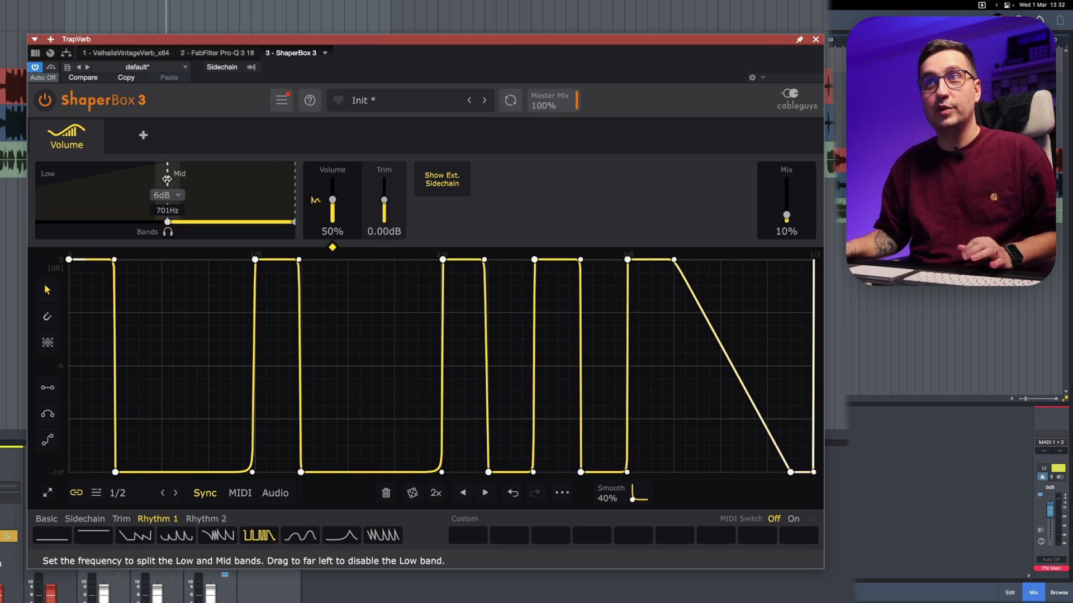
- Give the Low band the repeated decaying-peaks pattern over 1 Bar and lower its mix to 20%
left_click(123, 194)
left_click(177, 535)
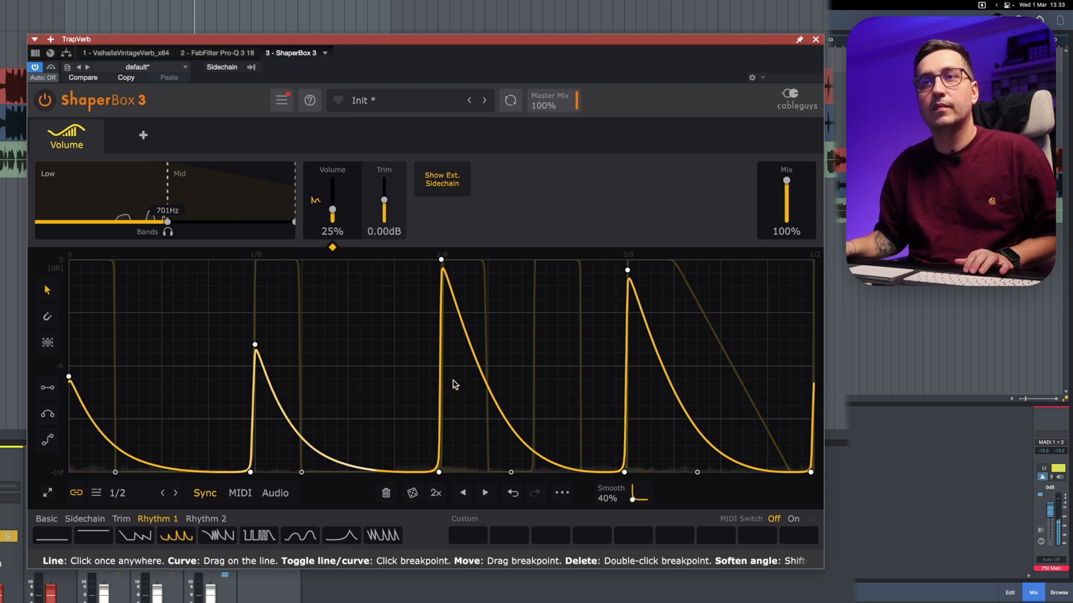
left_click(176, 494)
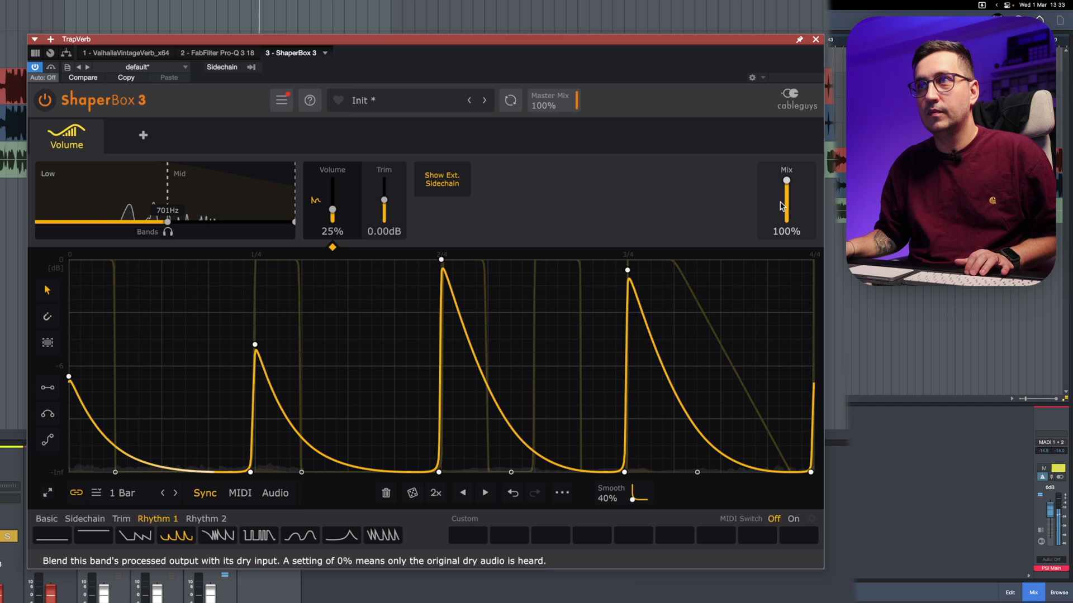
left_click_drag(786, 180, 786, 207)
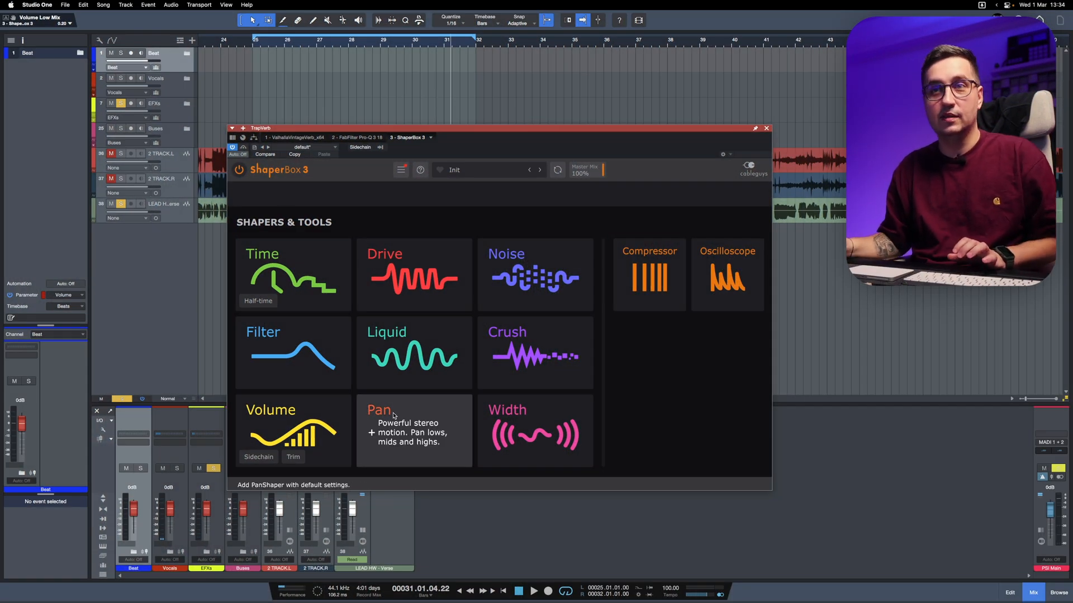
- Add the Pan shaper to the empty ShaperBox 3 and apply a full-depth sine pan curve
left_click(394, 416)
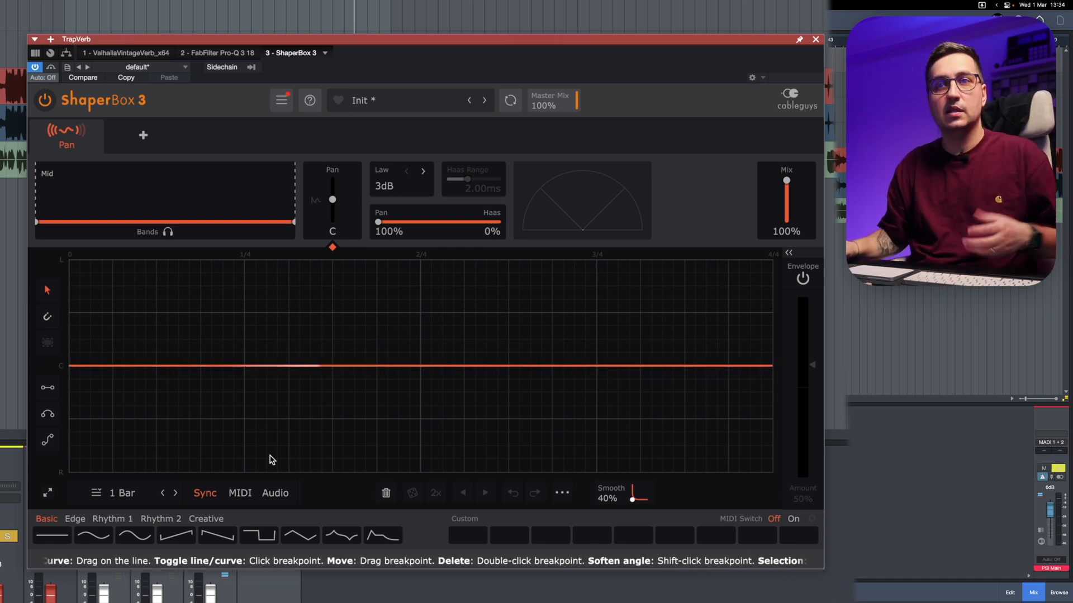
left_click(134, 536)
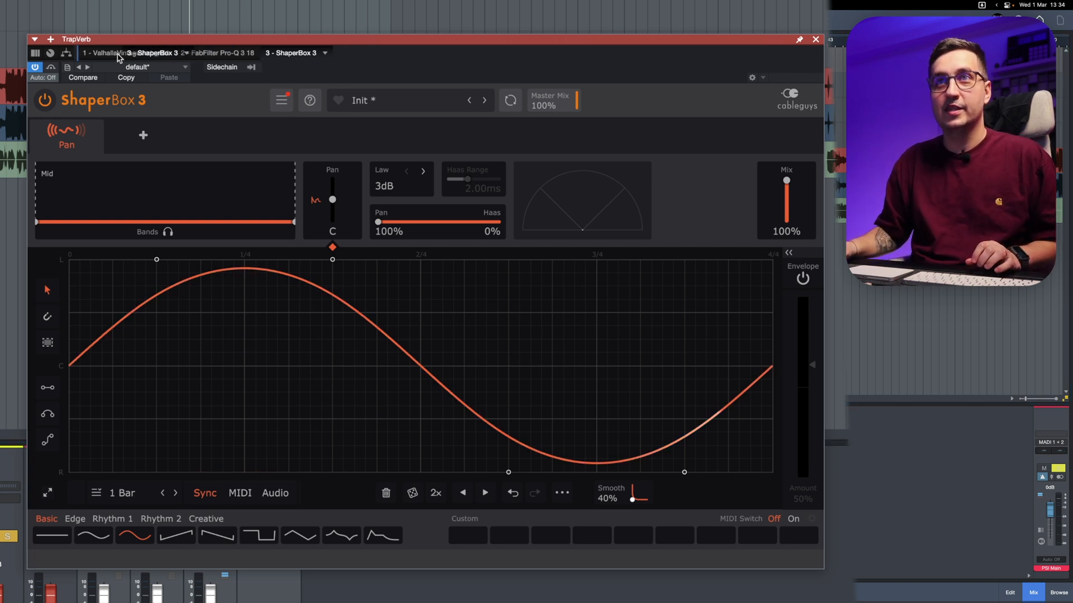
- Try ShaperBox 3 ahead of ValhallaVintageVerb in the chain, playing back the sine and square pan curves
left_click_drag(87, 62, 87, 61)
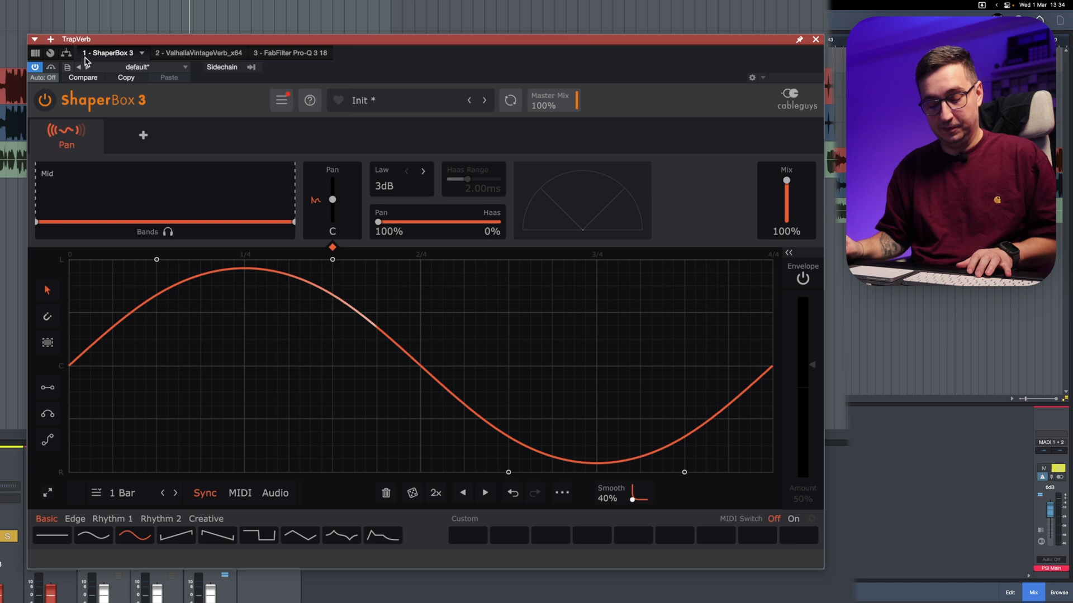
key("space")
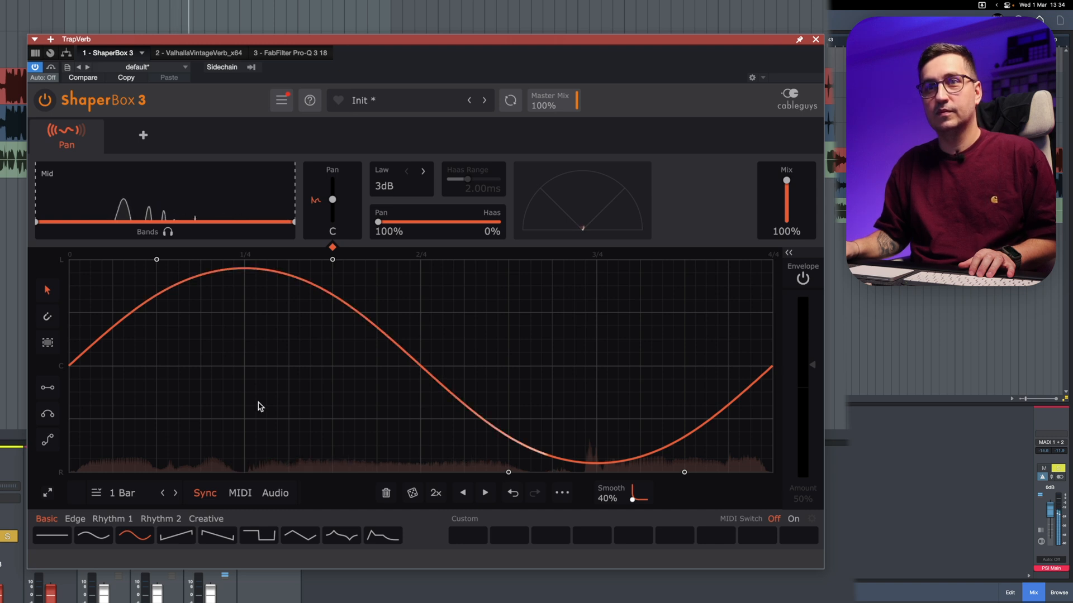
left_click(265, 535)
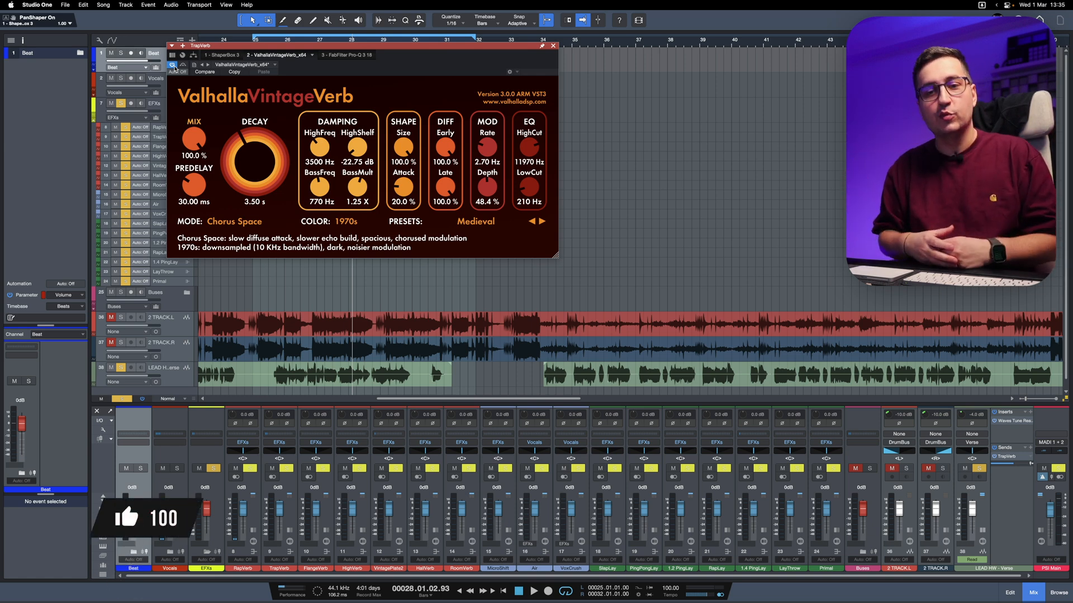
- Move ShaperBox 3 back to the end of the TrapVerb chain and reopen its Pan shaper
left_click(223, 56)
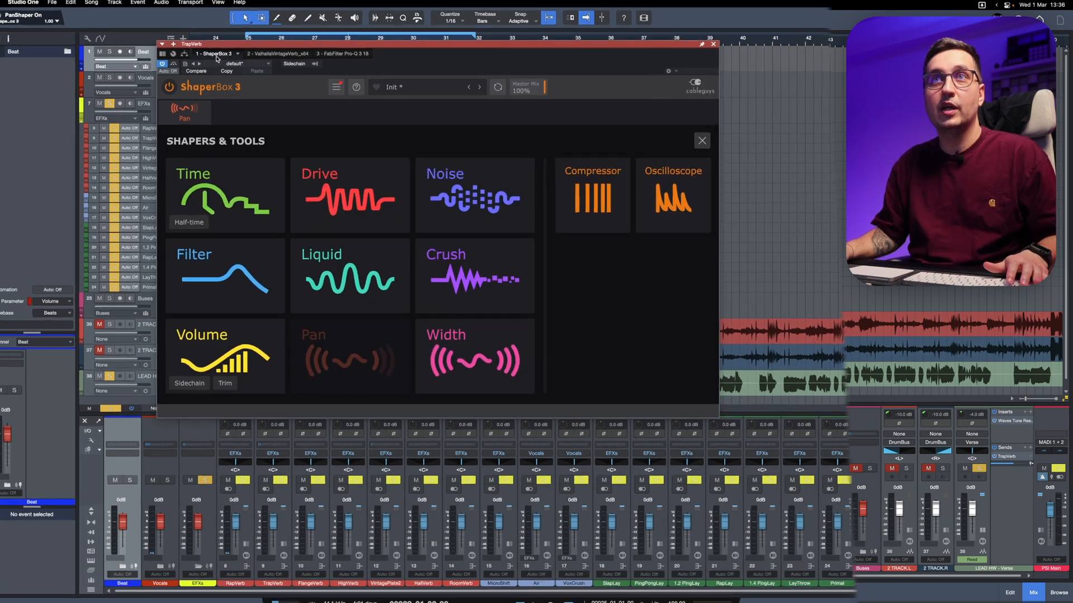
left_click_drag(224, 55, 368, 59)
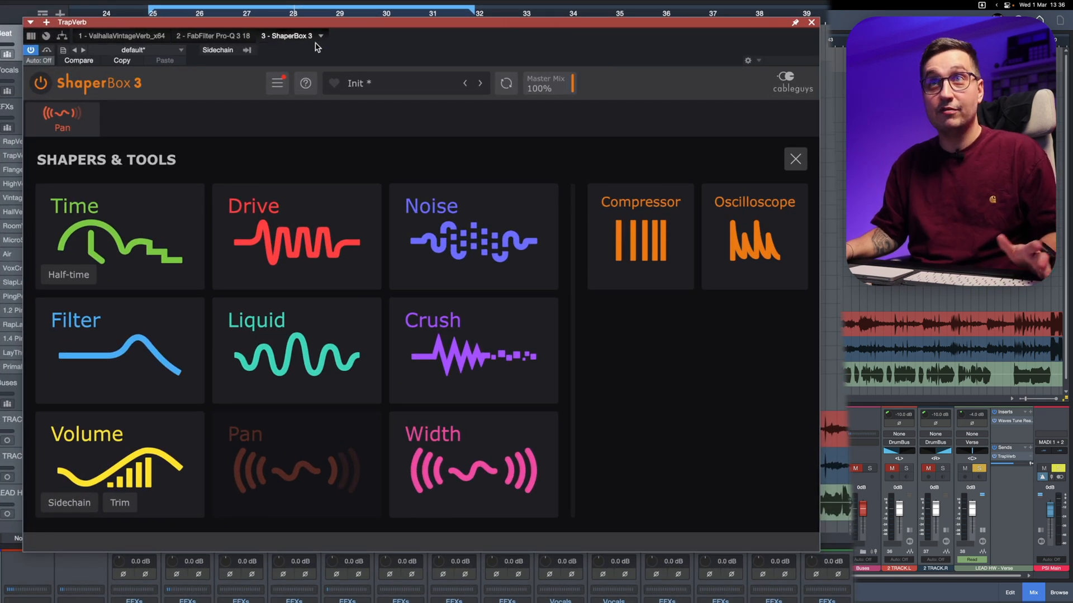
left_click(80, 112)
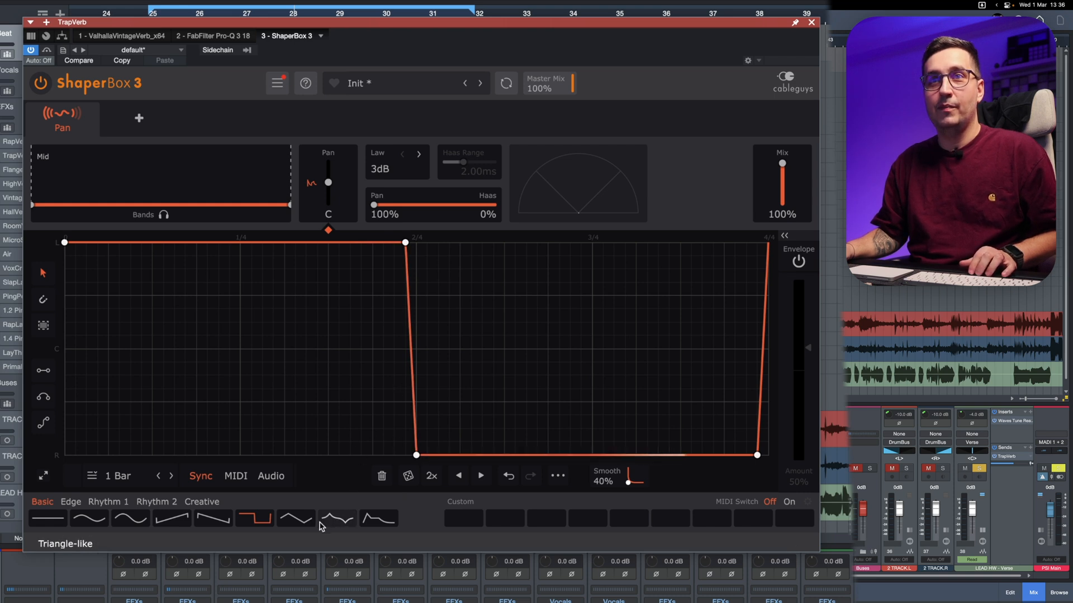
- Apply the Creative pan pattern with peaks, a central wobble and hard swings, and reduce the Pan mix to about 20%
left_click(202, 501)
left_click(208, 520)
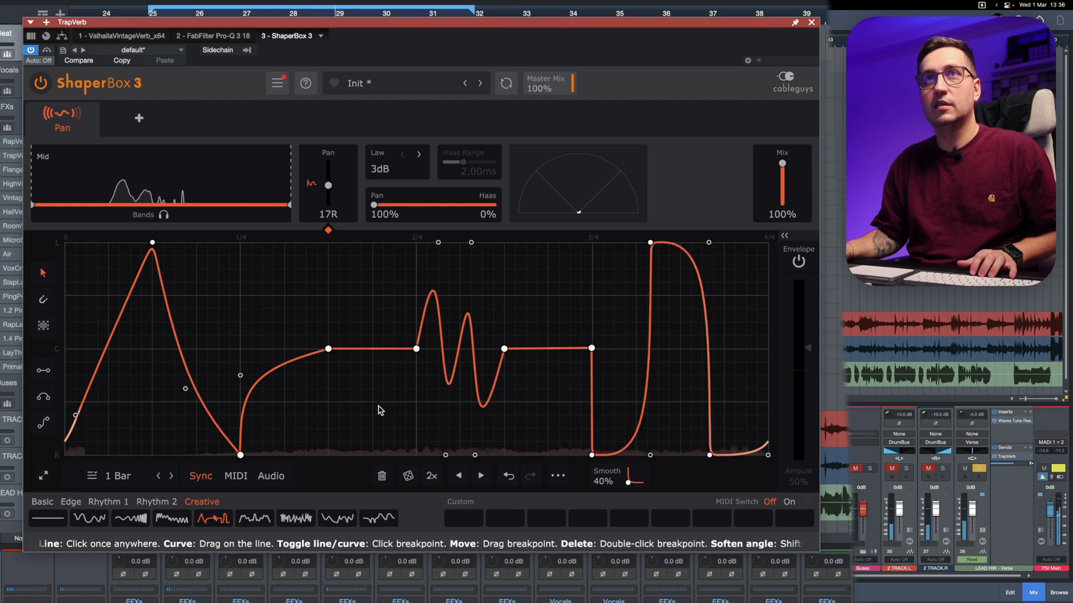
left_click_drag(783, 167, 783, 194)
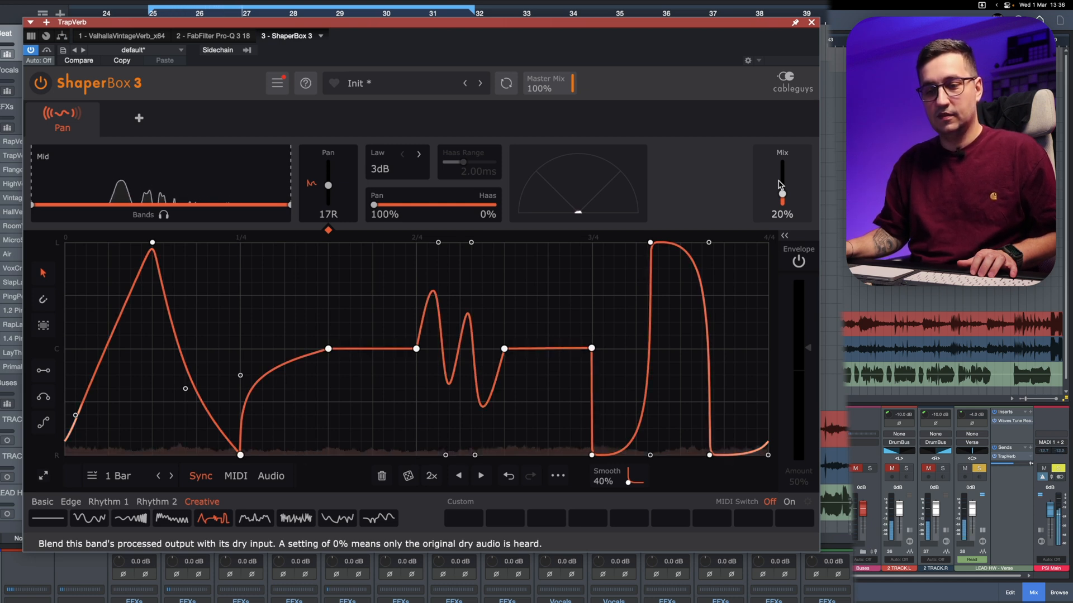
left_click_drag(780, 185, 781, 191)
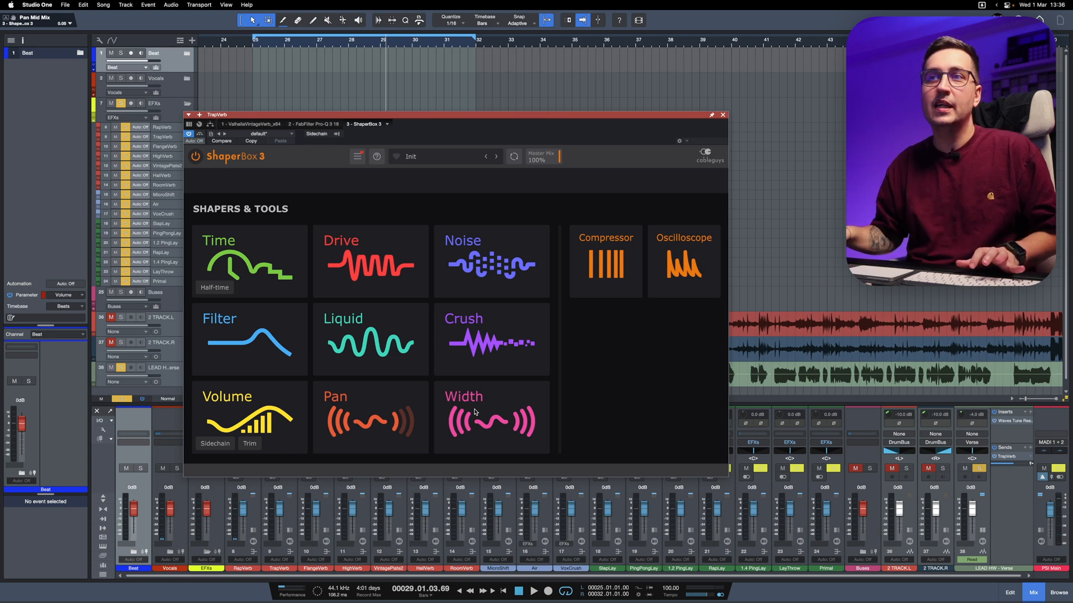
- Add the Width shaper to the empty ShaperBox 3 and apply the Rhythm 4 pattern from Rhythm 1
left_click(486, 412)
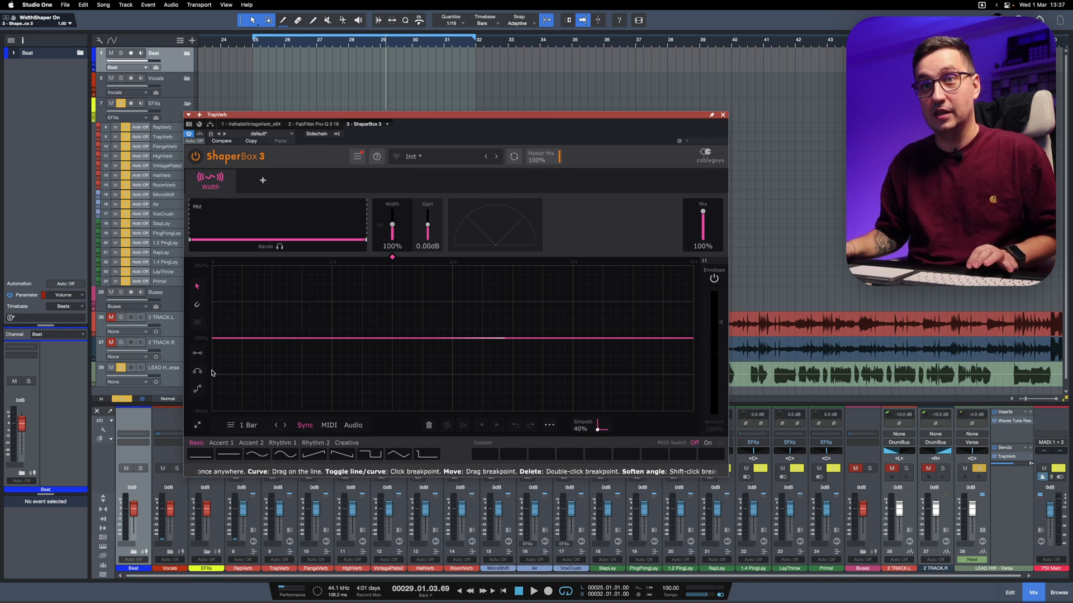
left_click(293, 443)
left_click(314, 454)
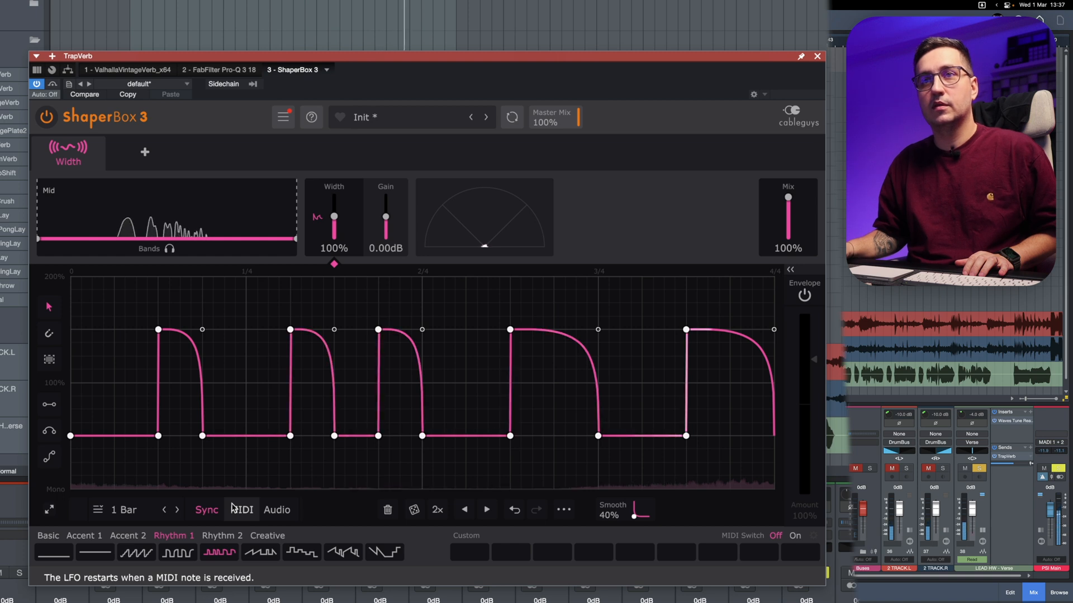
left_click(261, 557)
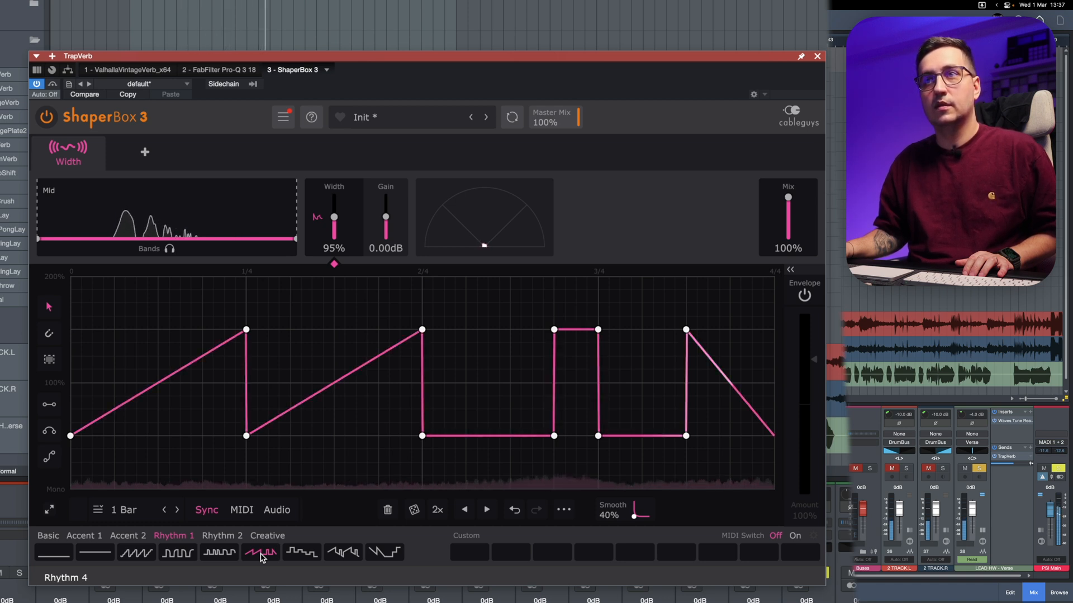
- Set the Width shaper's mix to 15% and its smoothing to 100%
left_click_drag(788, 197, 788, 230)
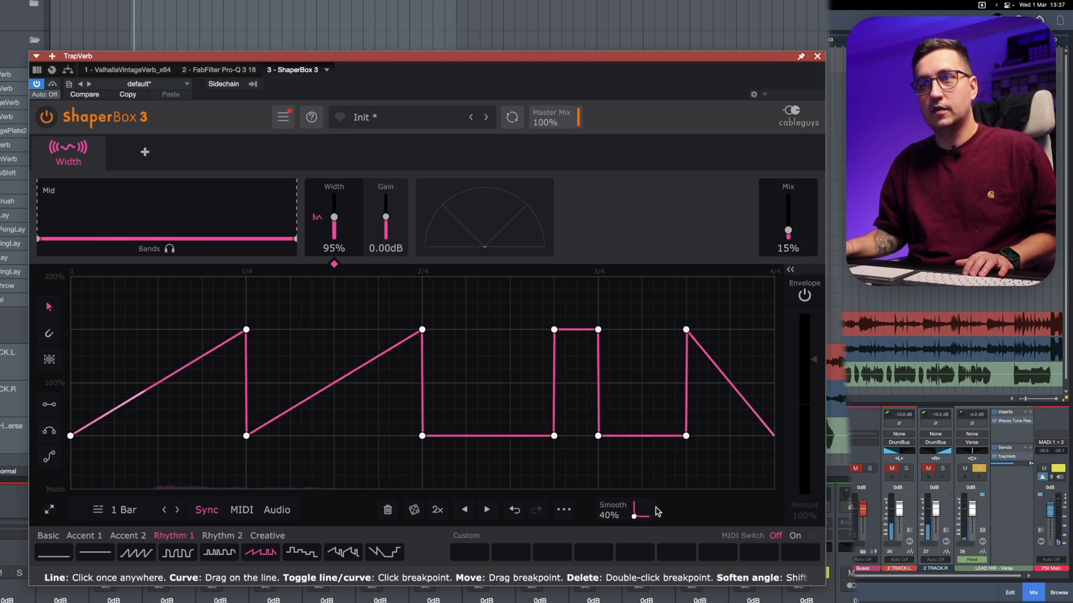
left_click_drag(613, 511, 613, 486)
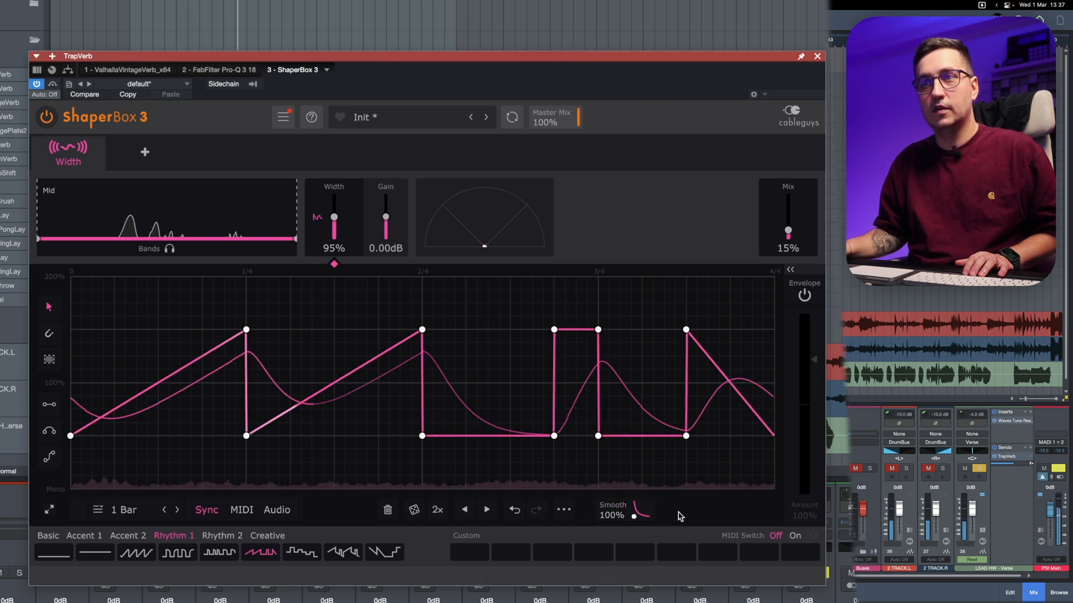
left_click_drag(787, 230, 788, 228)
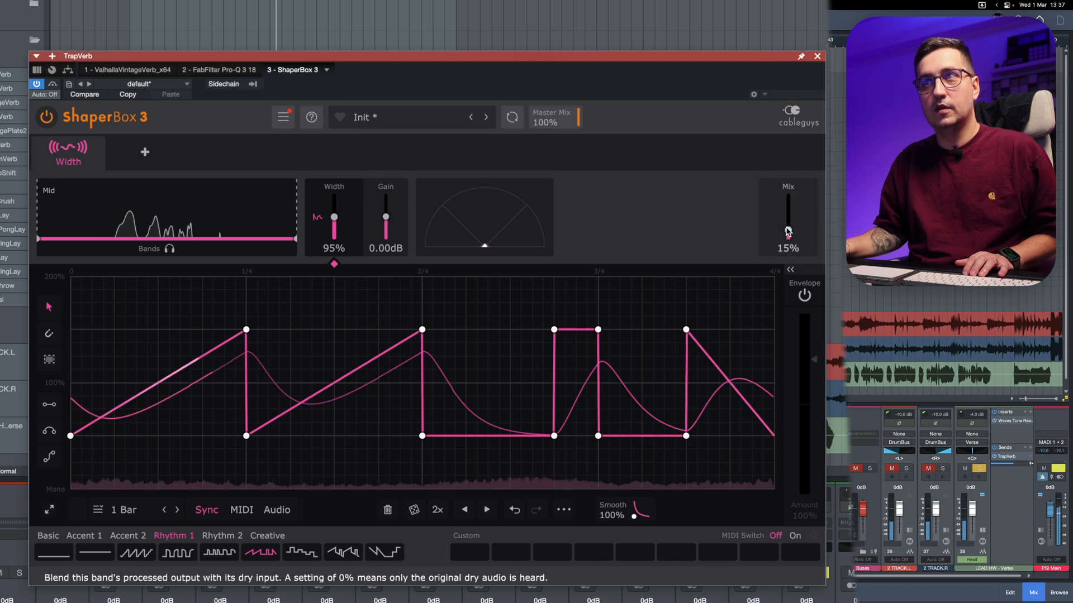